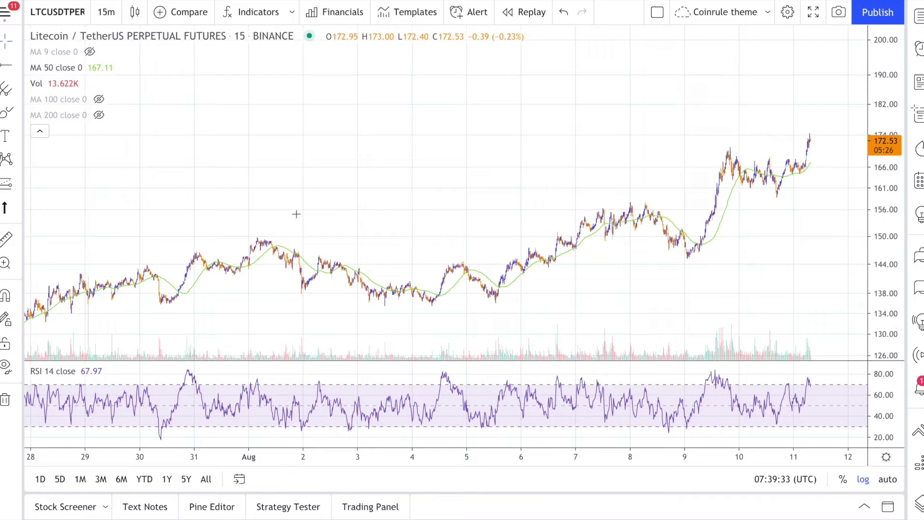
Search the indicators for 'heikin' and add the Heikin/Kaufman Strategy to the LTCUSDT chart.
left_click(258, 14)
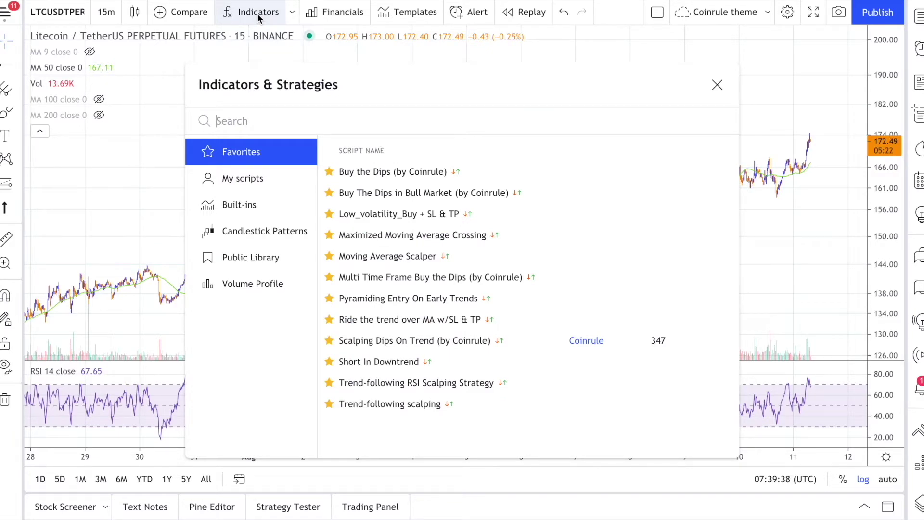
type("hei")
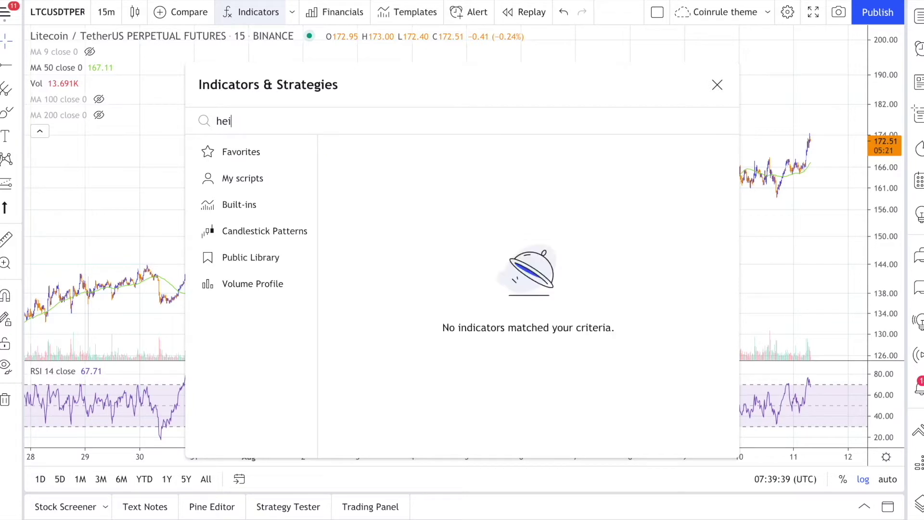
type("kin")
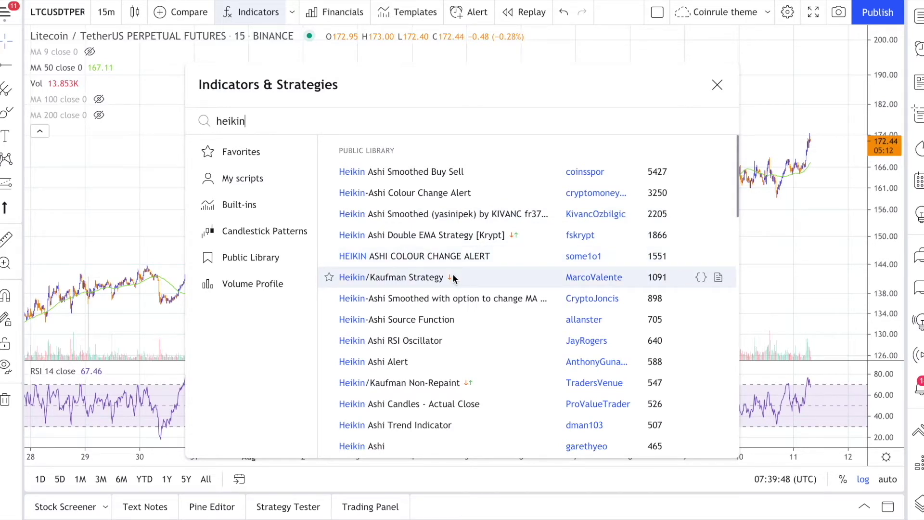
left_click(427, 280)
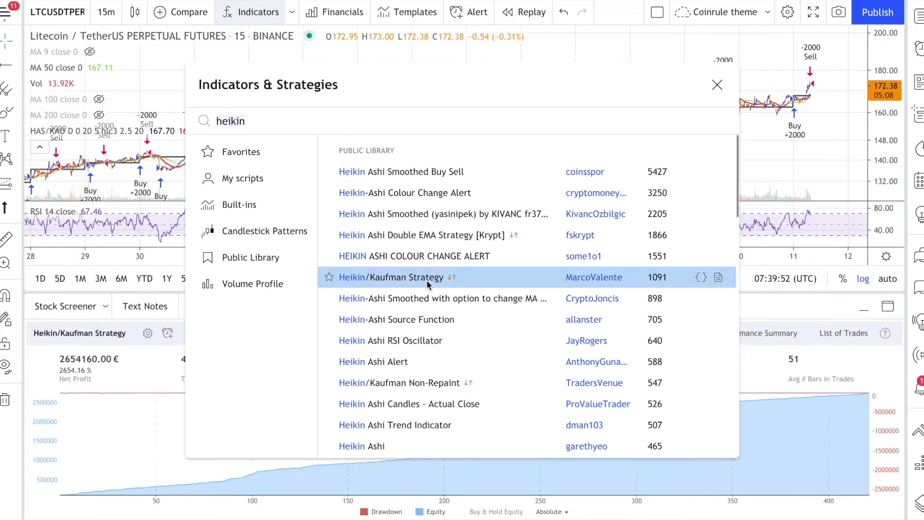
Open the HAS/KAU strategy's Properties, showing 100 000 EUR capital and 1 000-contract orders.
left_click(717, 85)
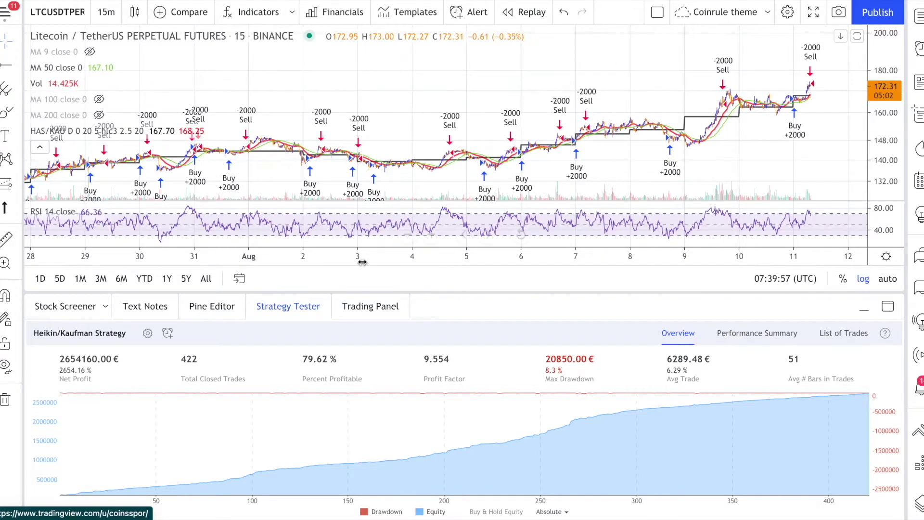
left_click(148, 334)
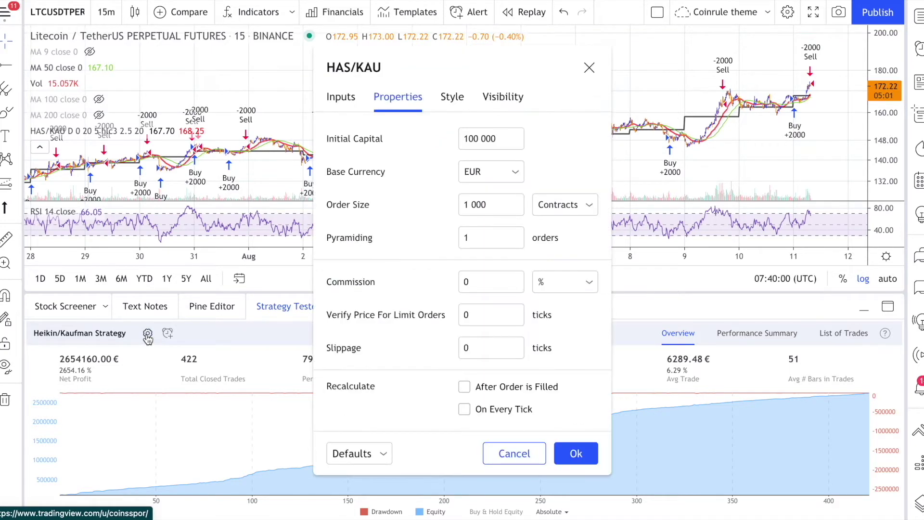
Set the strategy's commission to 0.05% and apply the change.
left_click(481, 283)
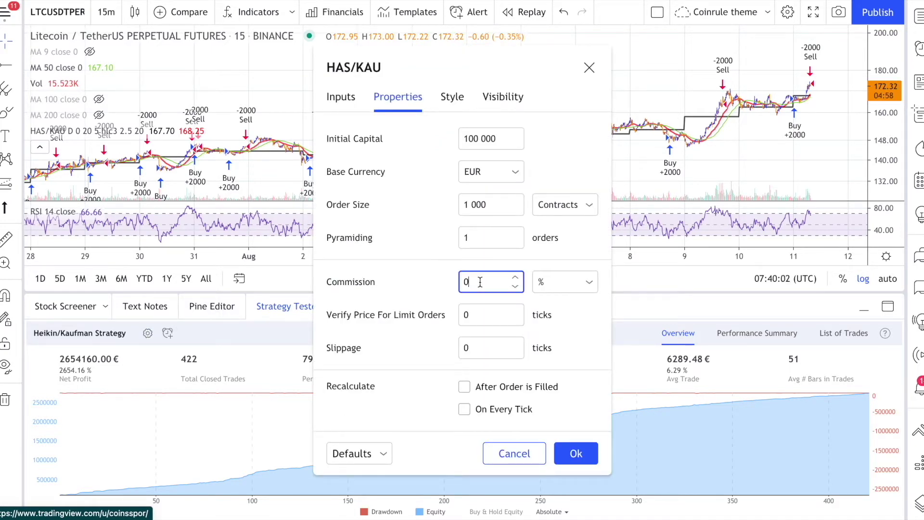
type(".05")
left_click(577, 454)
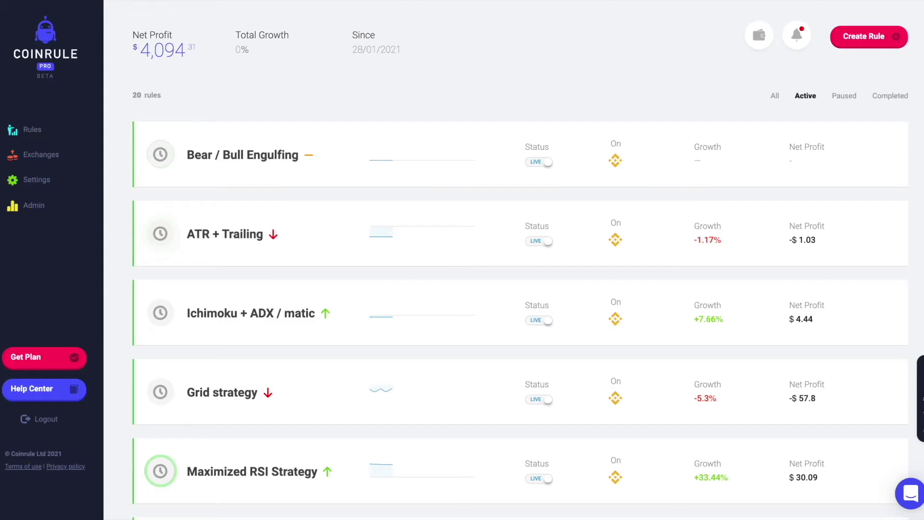
Create a new Binance Futures rule triggered when the TradingView Signal is Buy.
left_click(860, 39)
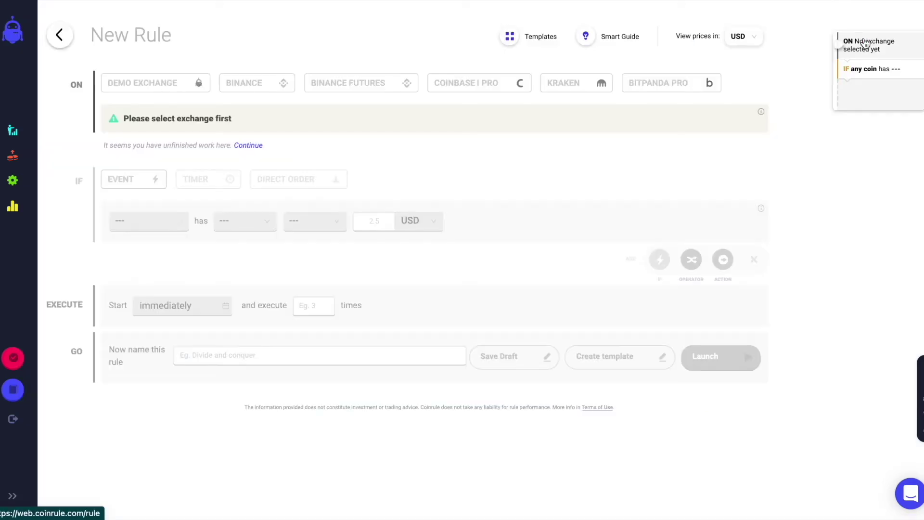
left_click(373, 87)
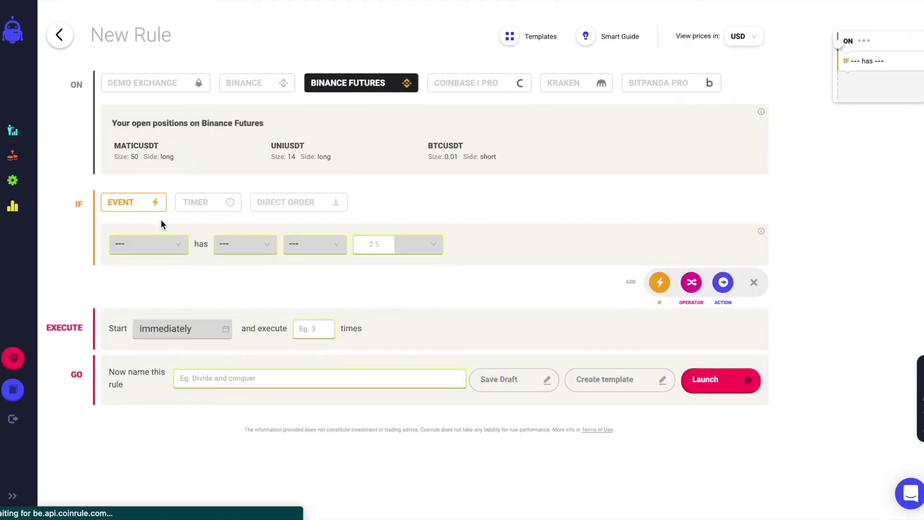
left_click(137, 253)
left_click(138, 282)
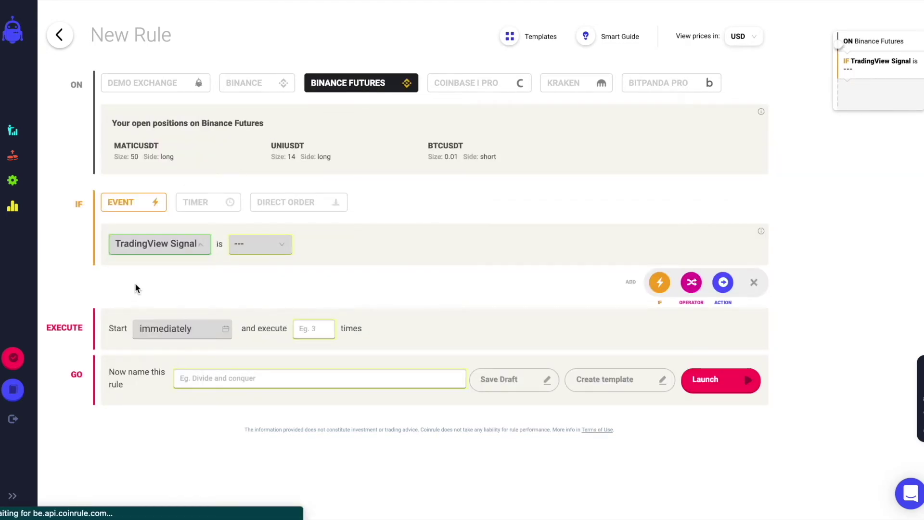
left_click(240, 244)
left_click(251, 285)
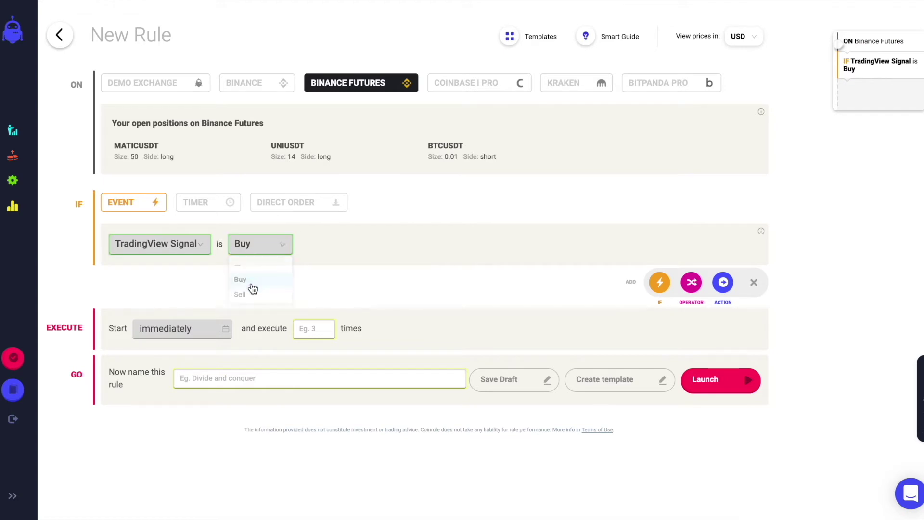
Add an action buying 1 LTCUSDT contract, then start a follow-up condition.
left_click(723, 282)
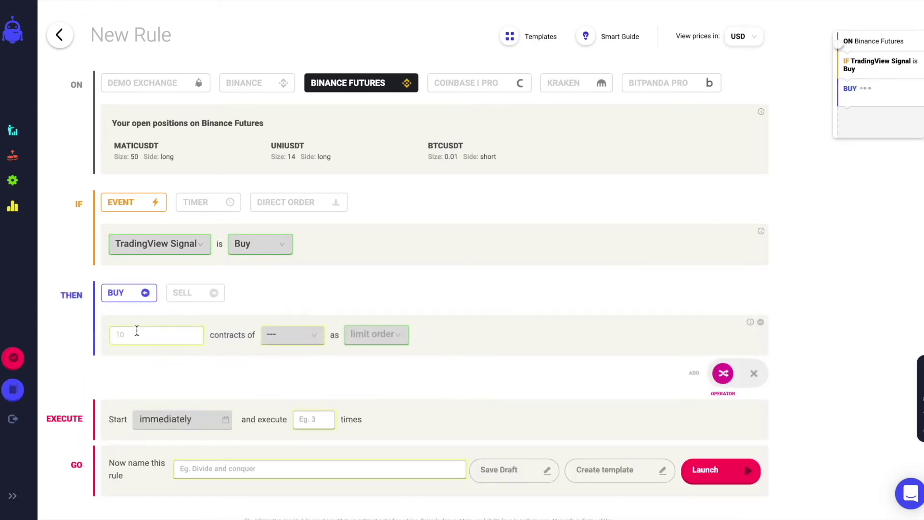
type("1")
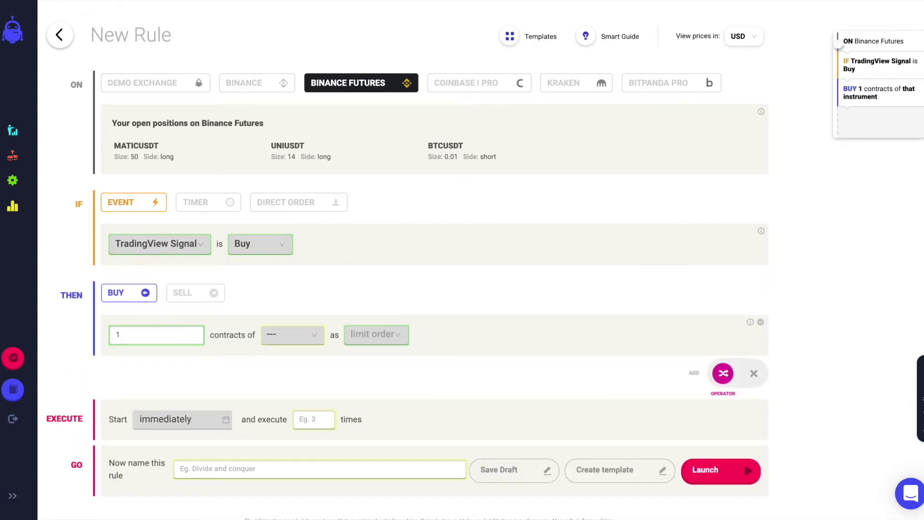
left_click(306, 336)
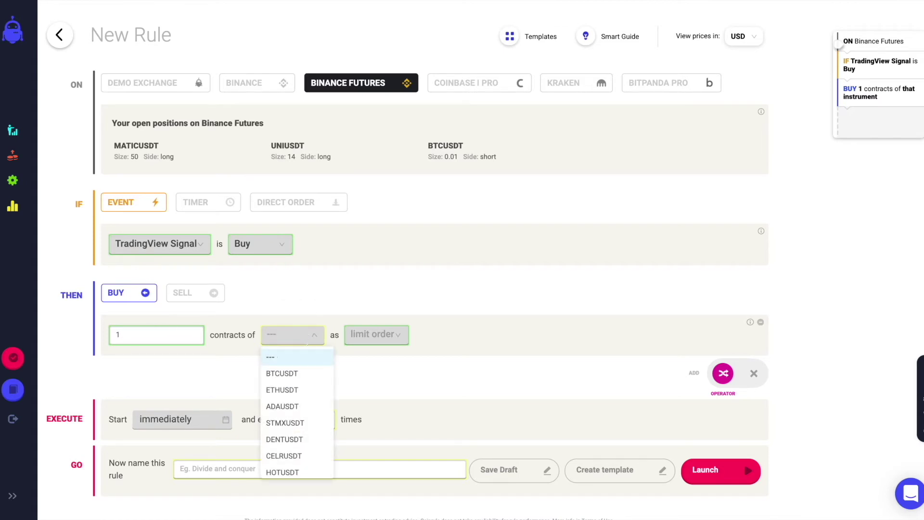
type("ltcusdt")
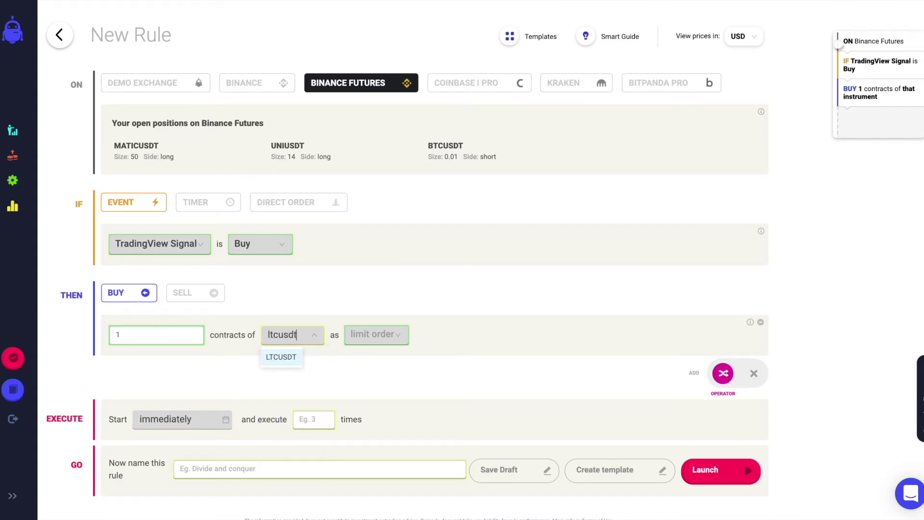
left_click(288, 359)
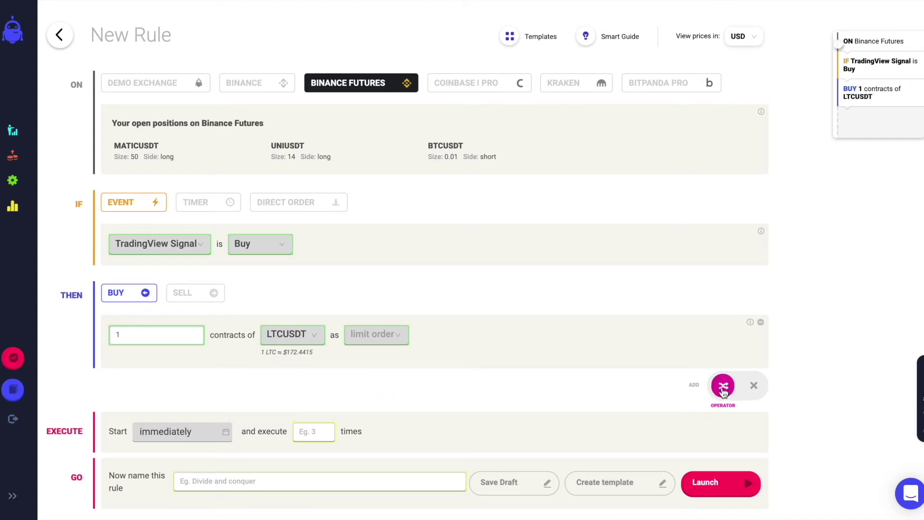
left_click(723, 388)
scroll(551, 413, "down", 1)
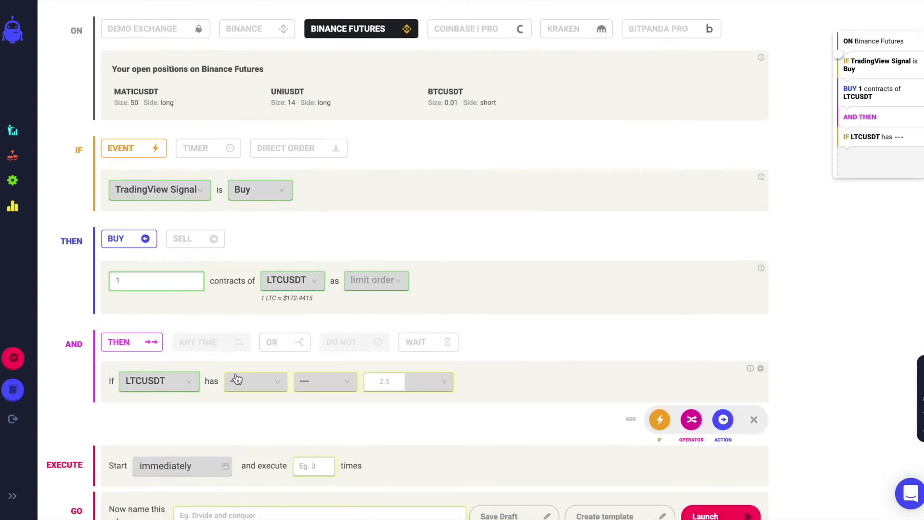
Make the follow-up condition wait for a TradingView Sell signal.
left_click(182, 383)
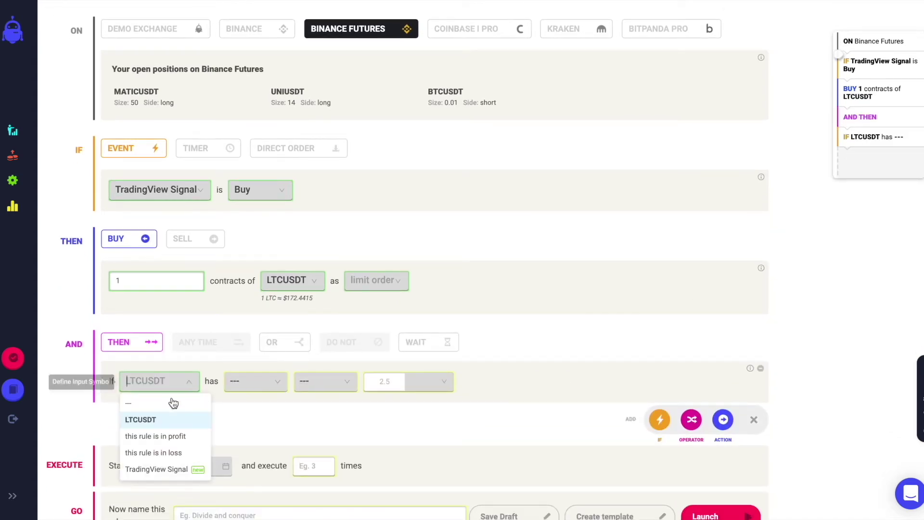
left_click(169, 474)
left_click(287, 382)
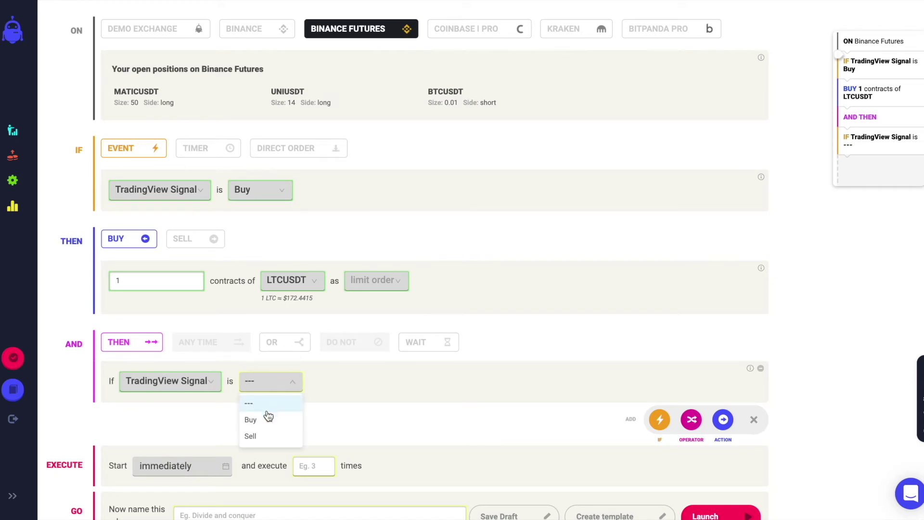
left_click(252, 436)
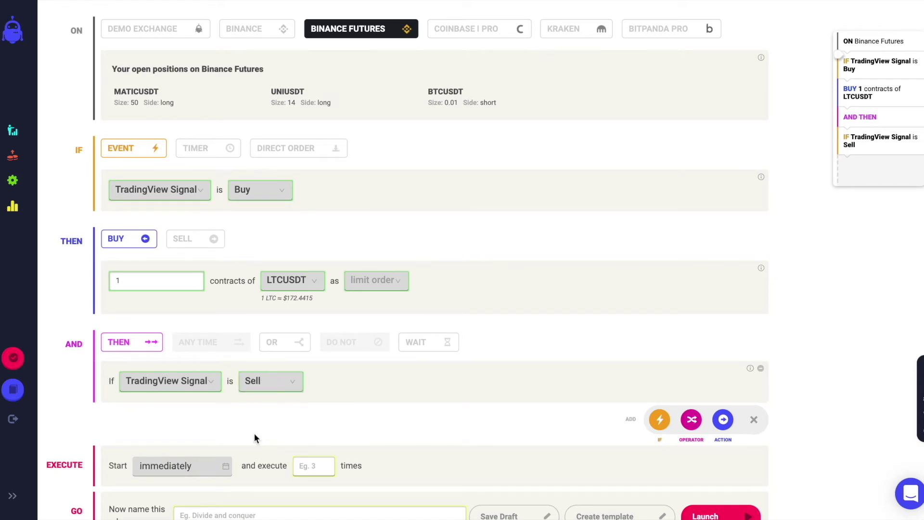
Add a sell action for 1 contract of the bought coin.
left_click(723, 419)
scroll(568, 421, "down", 1)
left_click(165, 436)
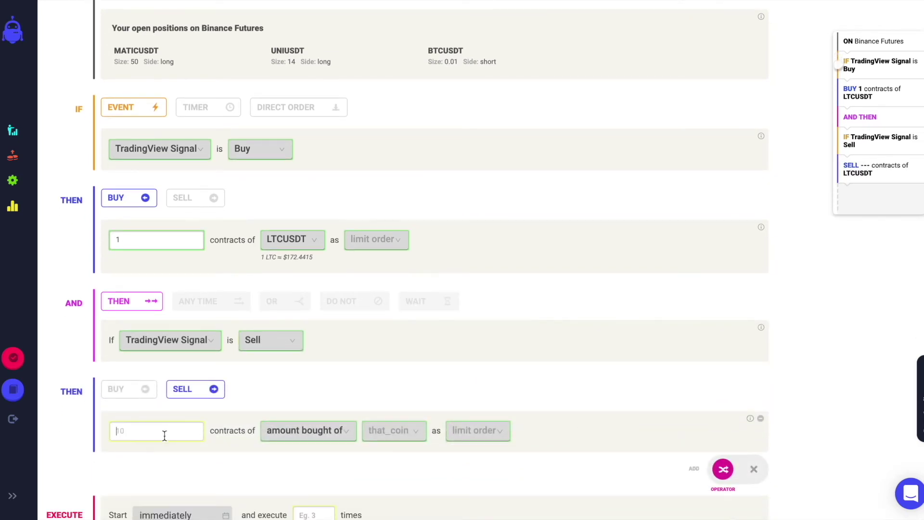
type("1")
scroll(393, 435, "down", 1)
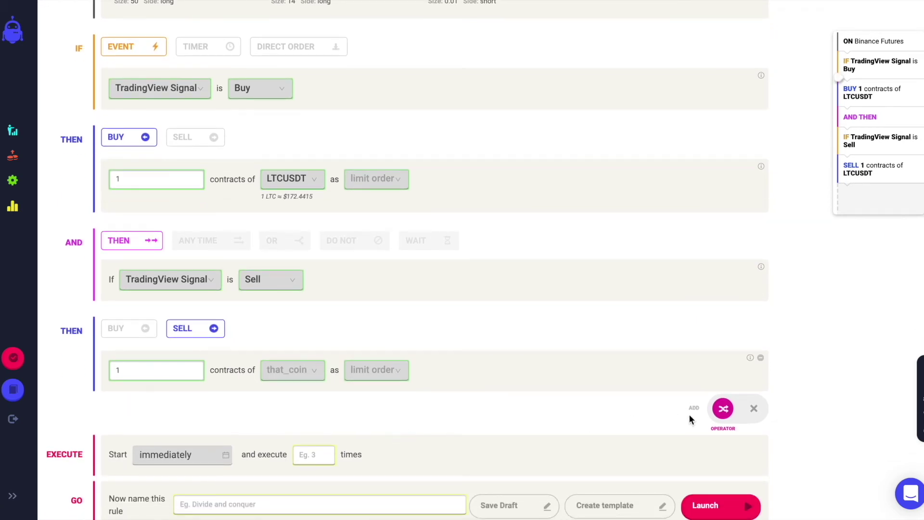
scroll(604, 417, "down", 1)
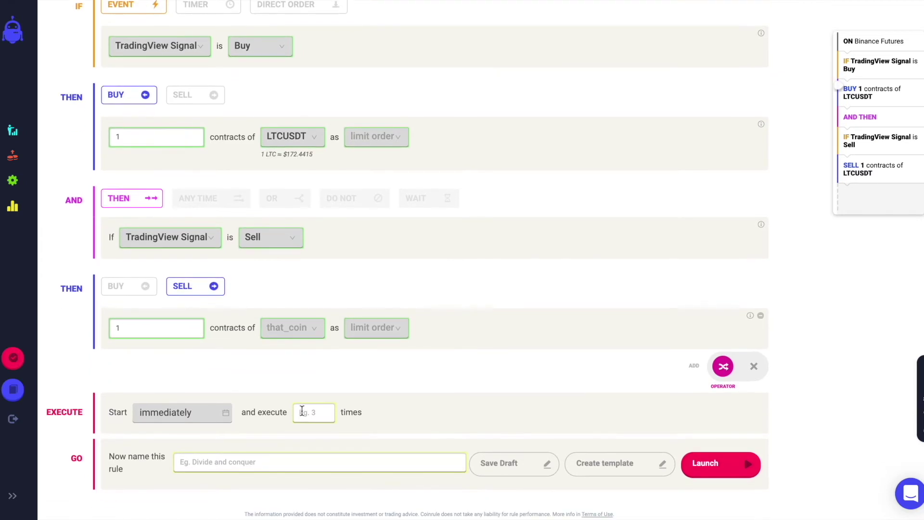
Enter 50 as the total execution count and begin typing the name 'Heikin Ashi / Kau / LTCUS'.
left_click(308, 412)
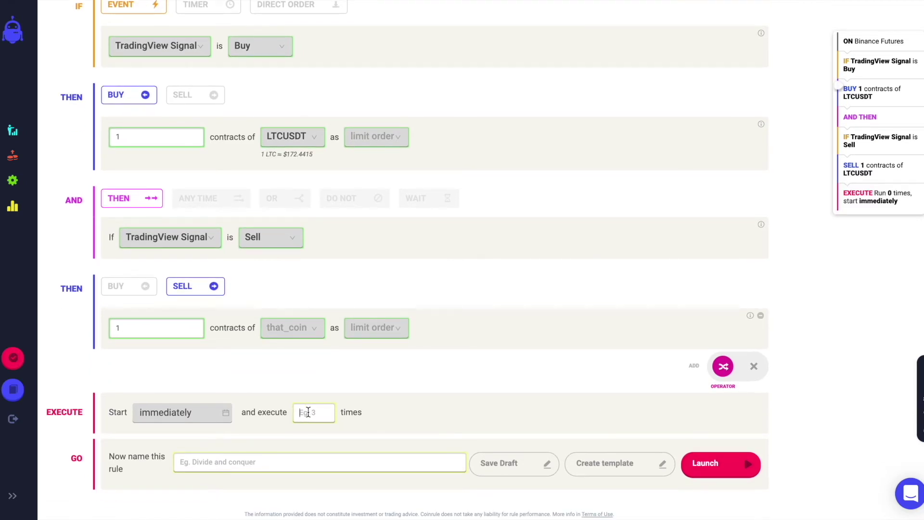
type("50")
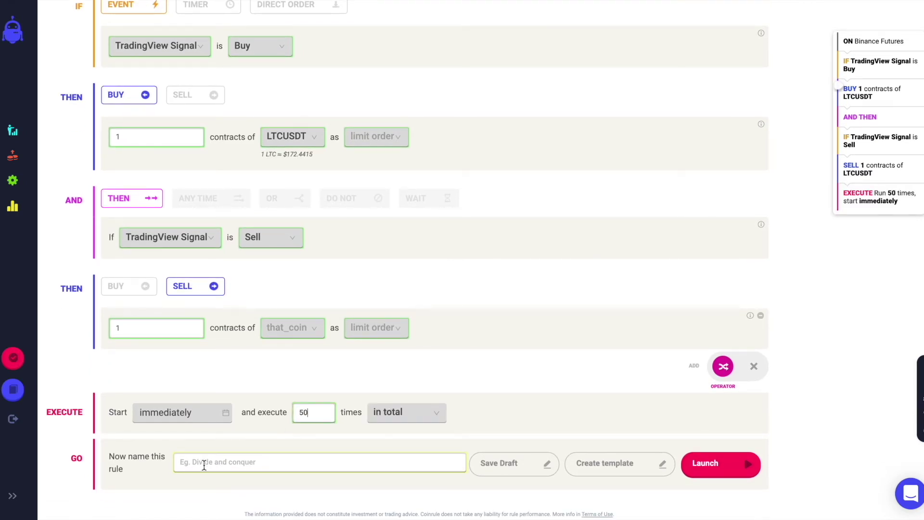
type("Heikin")
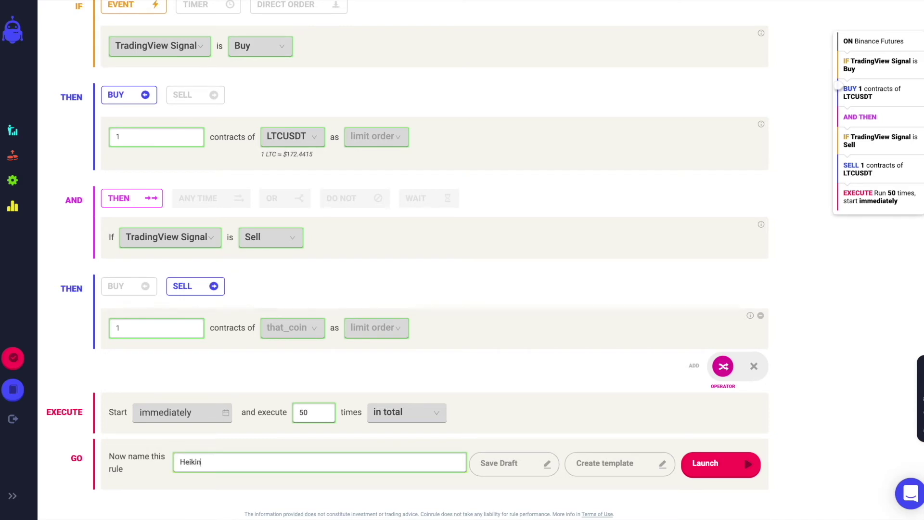
type(" Ashi / Kau / LTCUSDT")
Launch the rule and copy its webhook URL from the Well Done dialog.
left_click(719, 466)
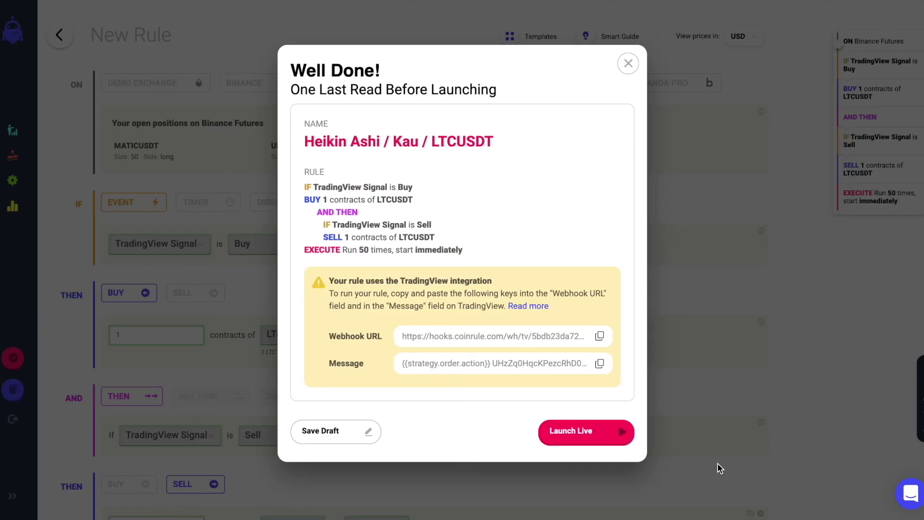
left_click(599, 336)
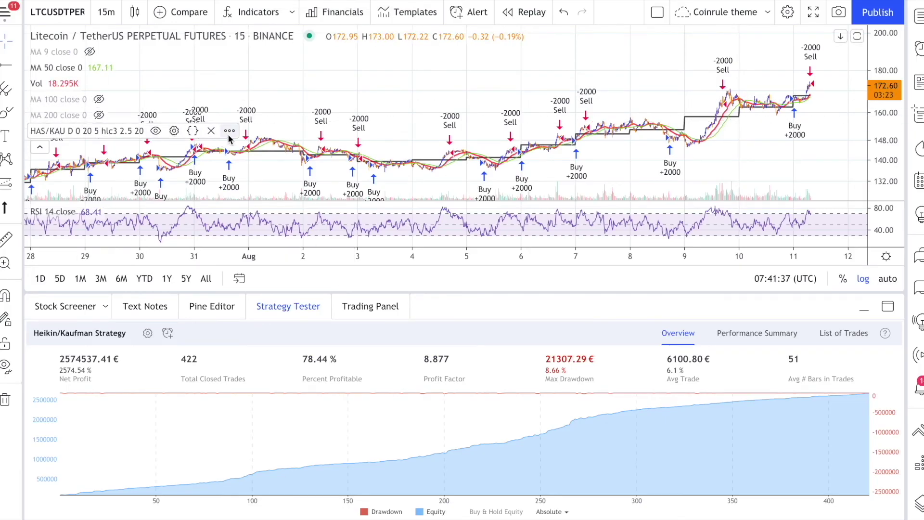
Add an alert on HAS/KAU with the Coinrule webhook URL, copying Coinrule's message over the default.
left_click(229, 131)
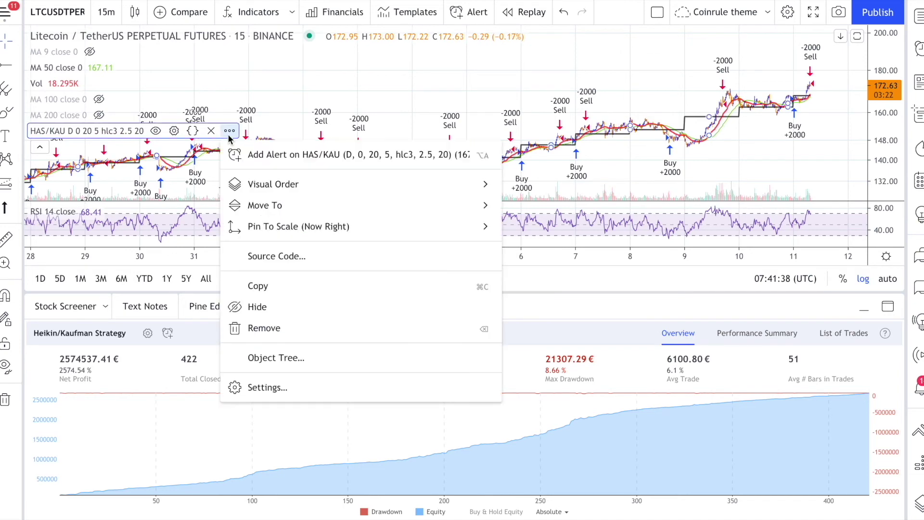
left_click(297, 156)
left_click(500, 256)
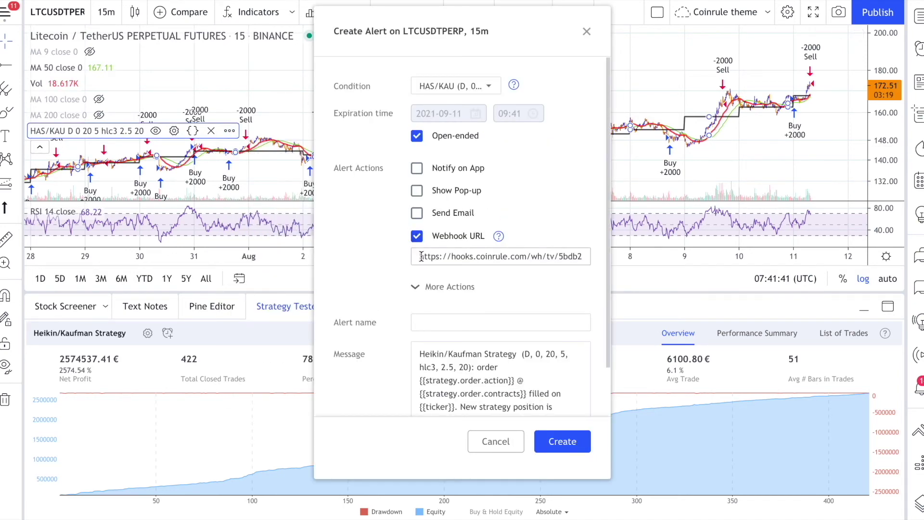
key("ctrl+a")
key("End")
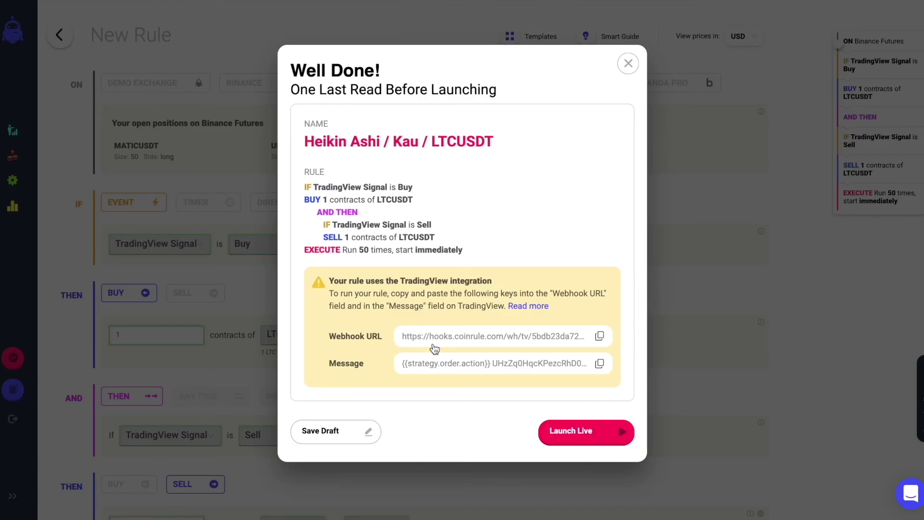
left_click(599, 364)
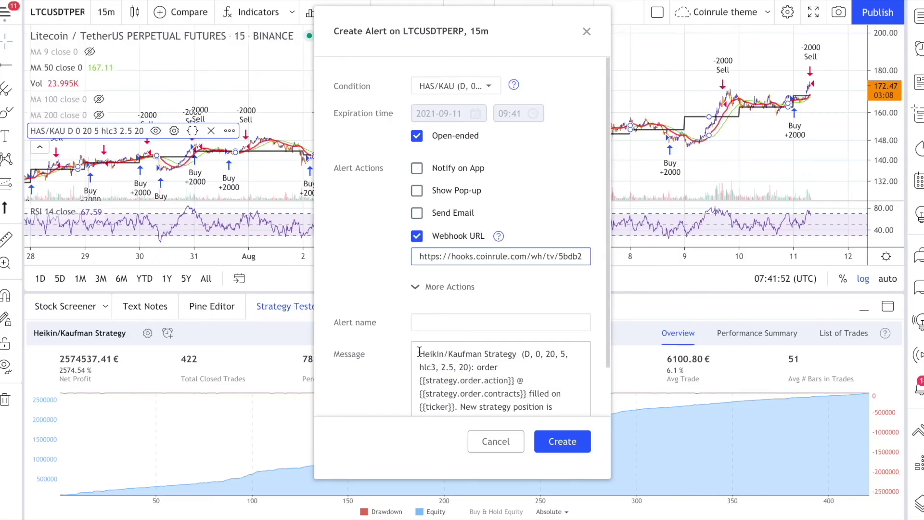
left_click_drag(419, 351, 599, 464)
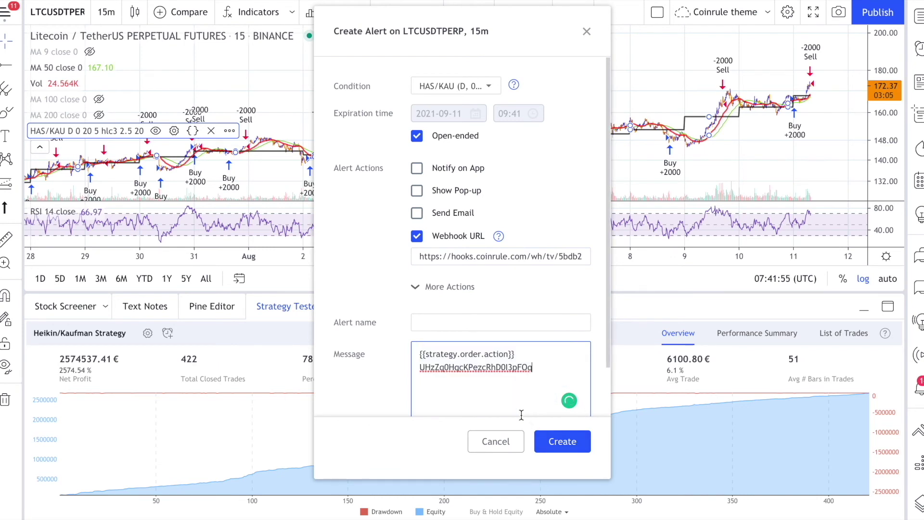
Paste Coinrule's {{strategy.order.action}} message and create the alert, accepting the scale warning.
key("ctrl+v")
left_click(562, 441)
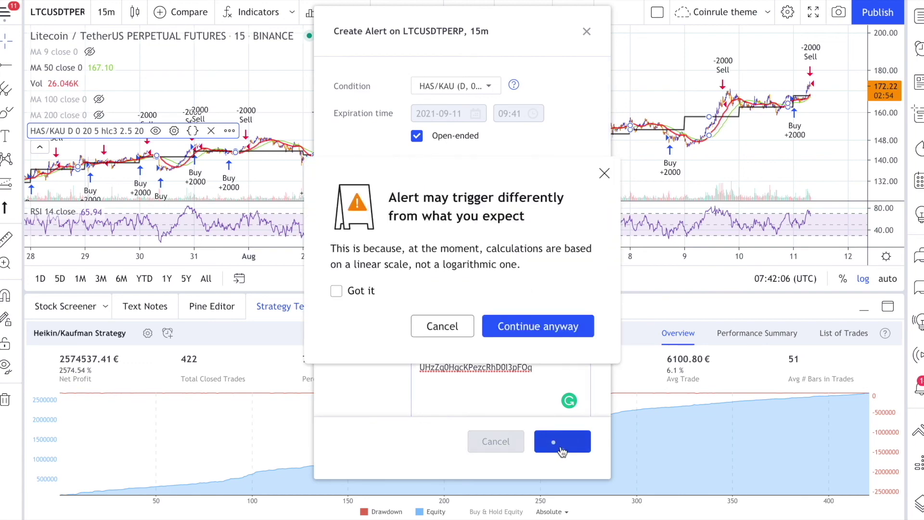
left_click(518, 331)
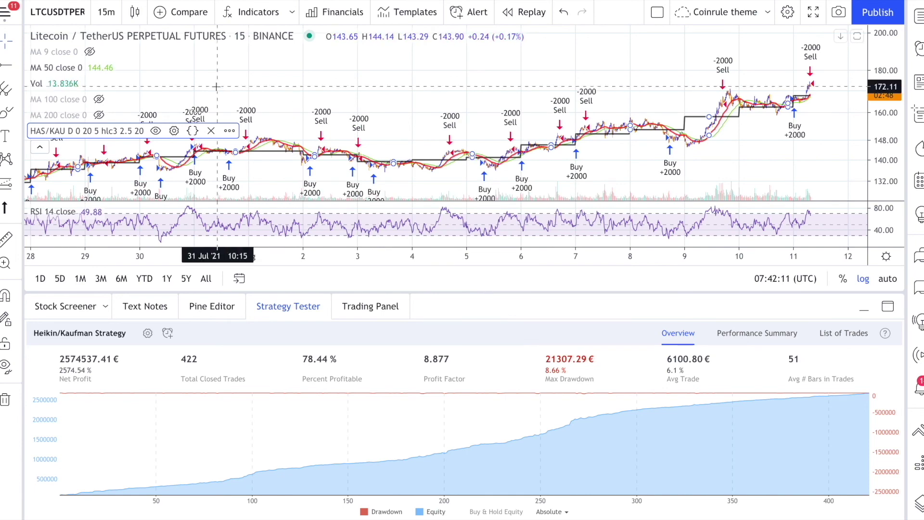